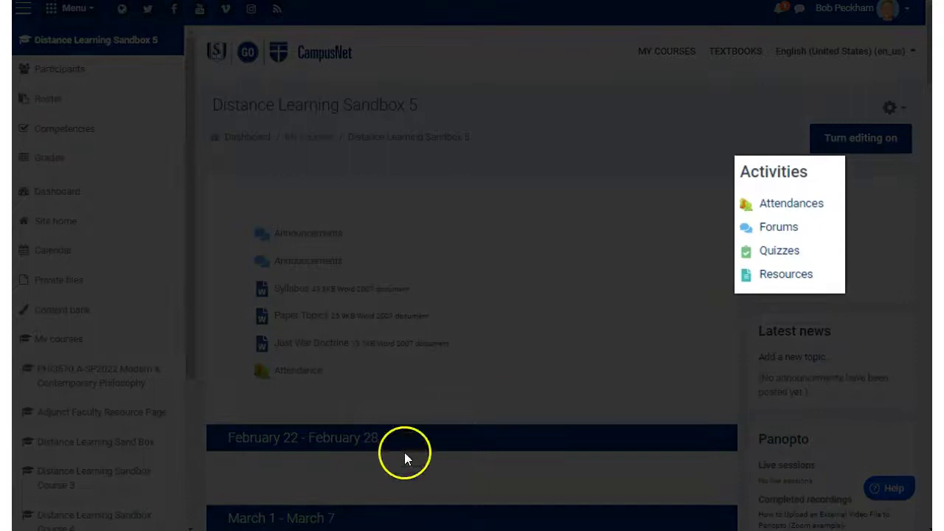
# - Open the attempts of Quiz 3 - Math skills and show the report for enrolled users who have attempted the quiz
pyautogui.click(777, 249)
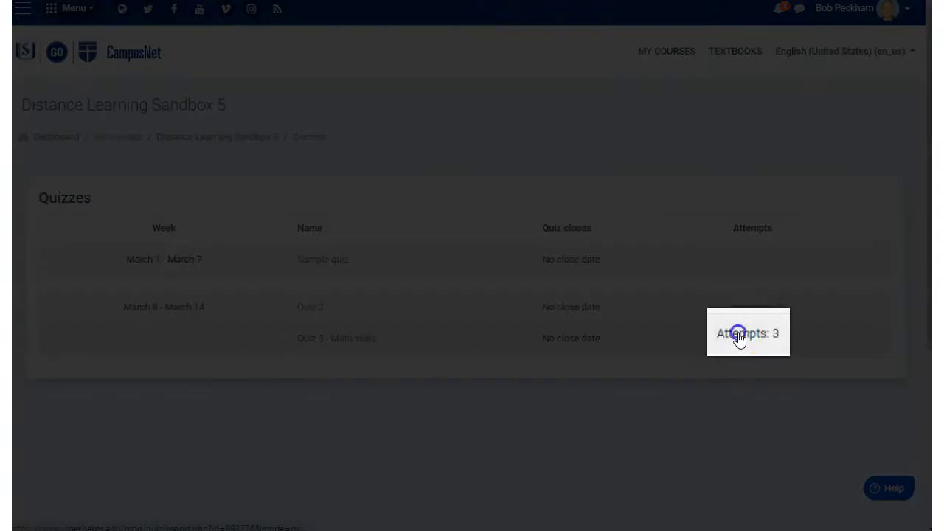
pyautogui.click(738, 334)
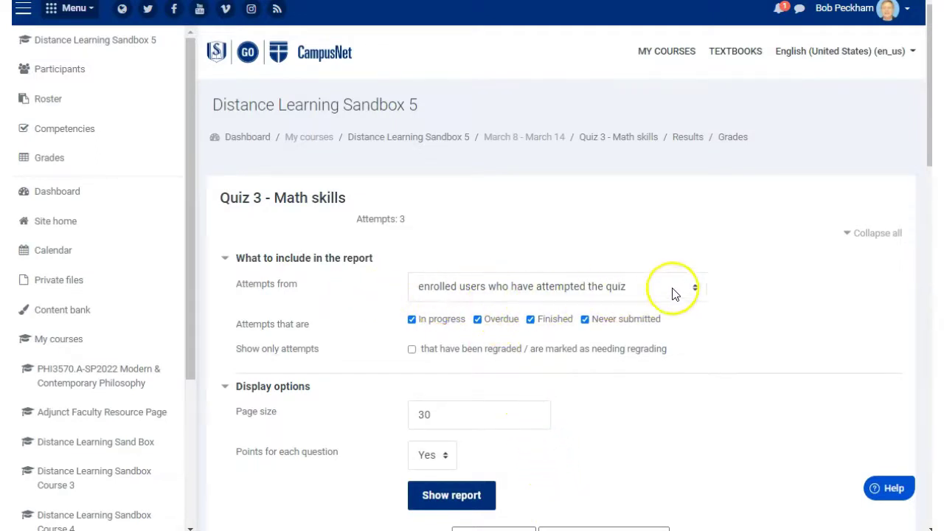
pyautogui.click(694, 289)
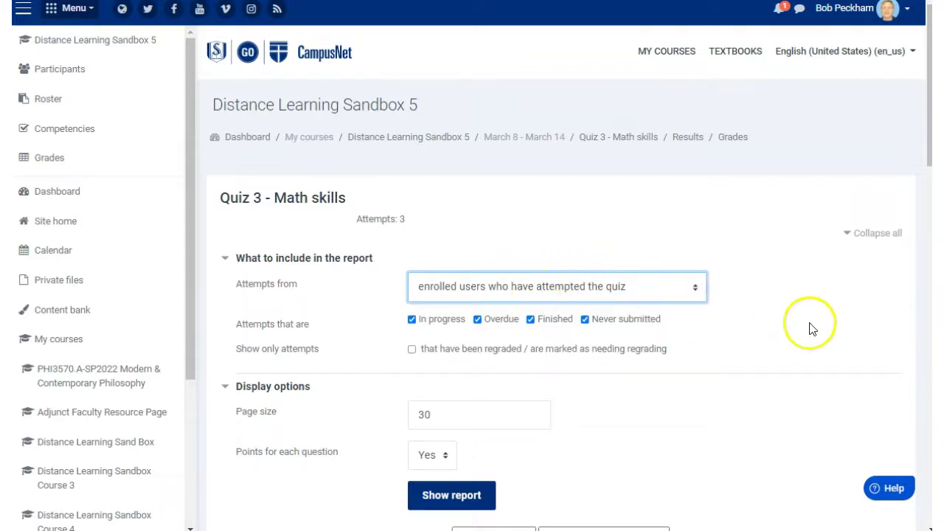
pyautogui.scroll(-1, 681, 420)
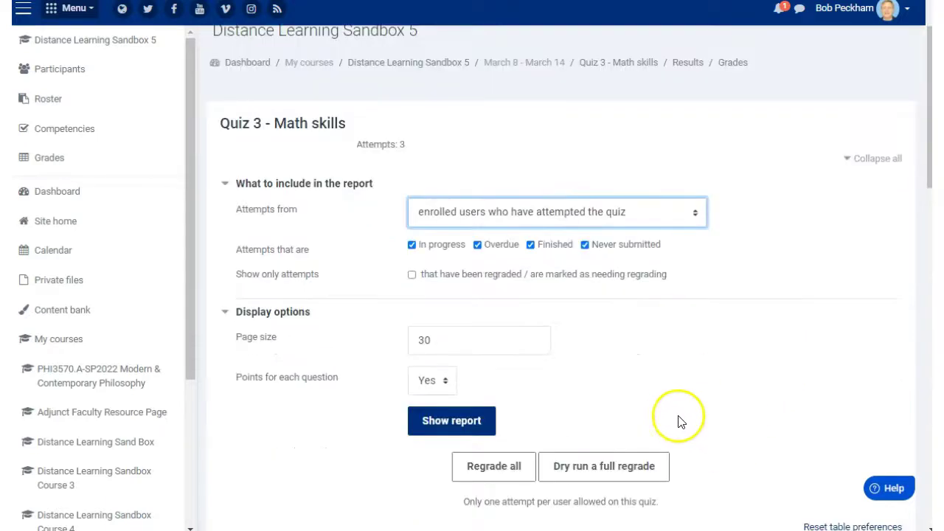
pyautogui.click(468, 418)
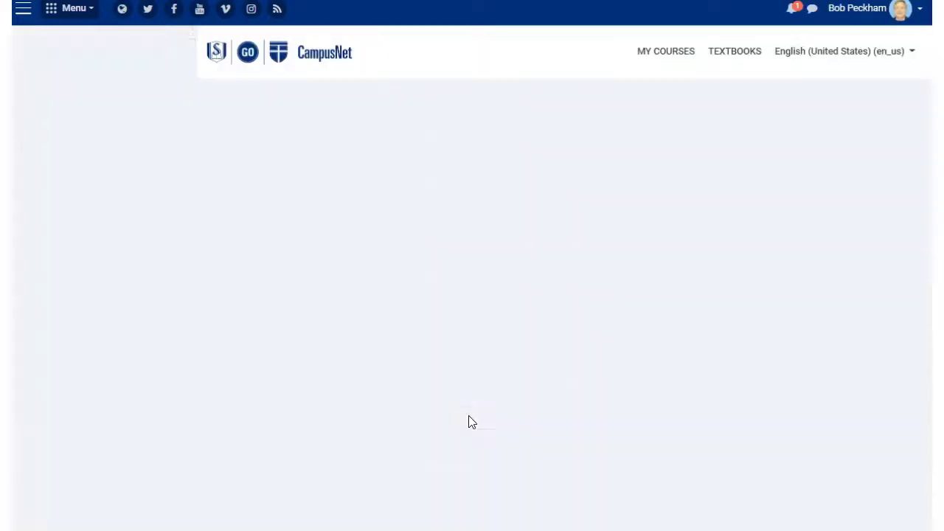
# - Examine the attempts table of the quiz report, comparing the students' overall grades and their points for each question
pyautogui.click(710, 395)
pyautogui.scroll(-6, 711, 402)
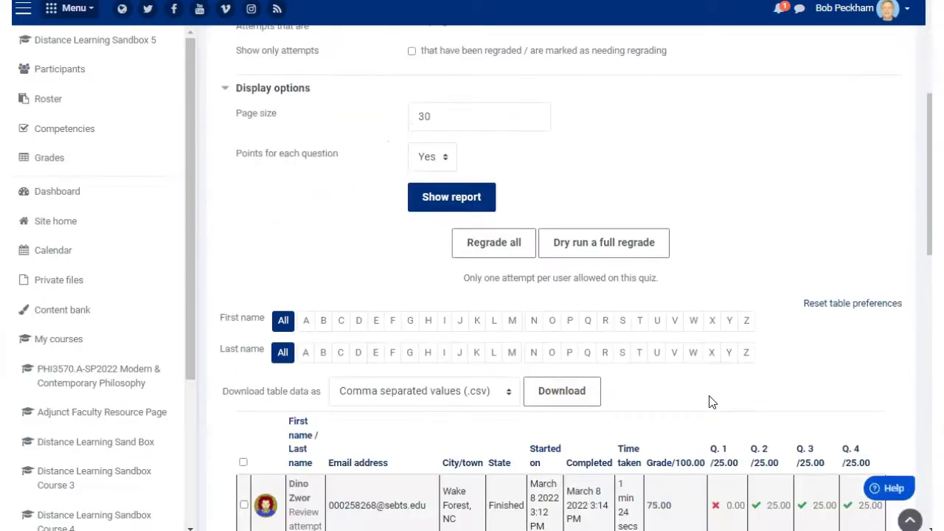
pyautogui.scroll(-1, 711, 402)
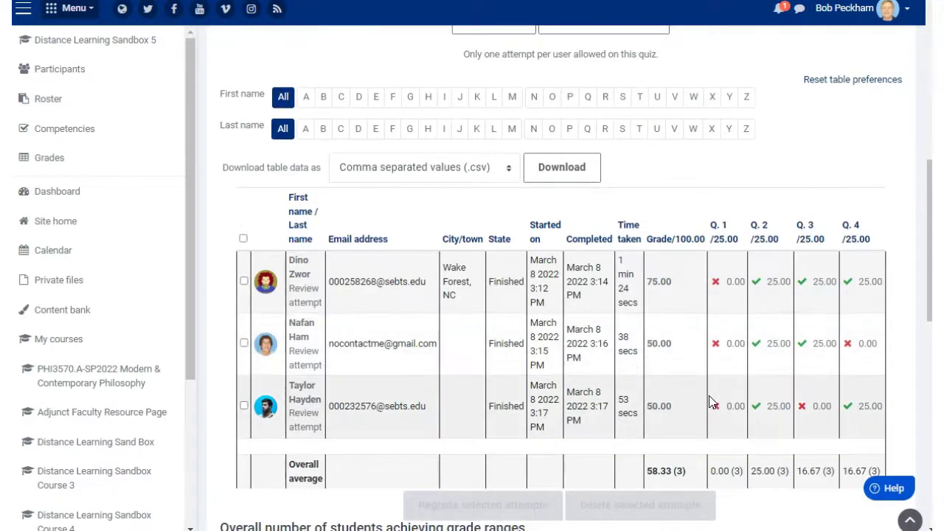
pyautogui.click(682, 382)
pyautogui.click(912, 271)
pyautogui.click(760, 211)
pyautogui.scroll(1, 759, 211)
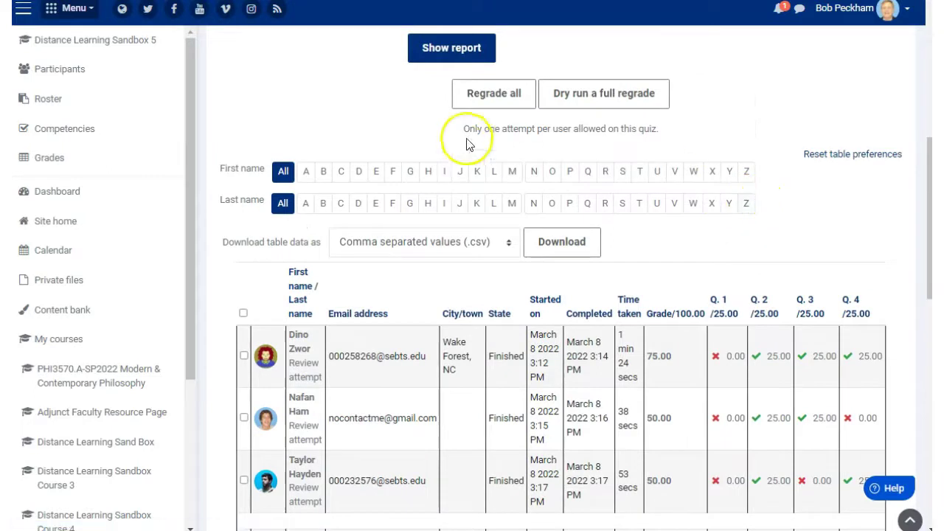
pyautogui.scroll(-1, 764, 260)
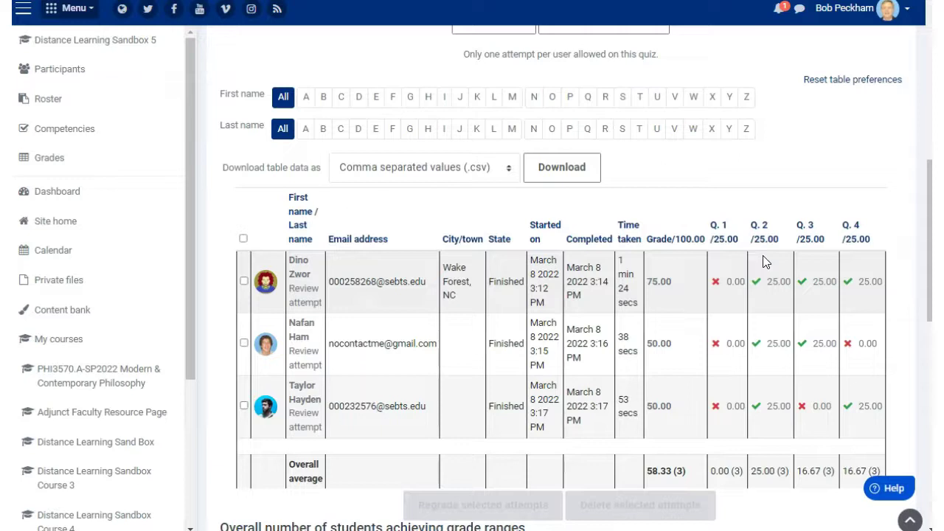
pyautogui.click(756, 224)
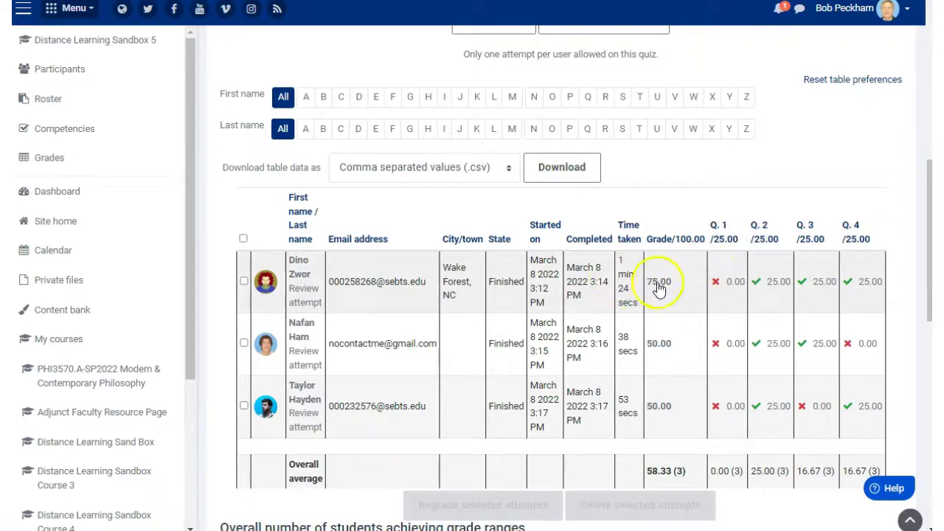
# - Review the first student's response to question 1 and its marked correct answer, enlarging the review window and closing it when done
pyautogui.click(736, 287)
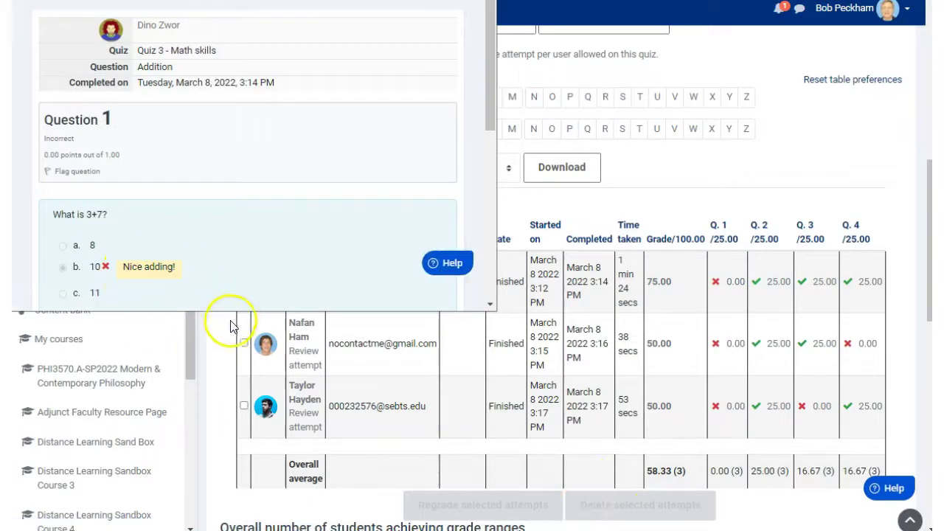
pyautogui.moveTo(232, 312); pyautogui.dragTo(235, 525)
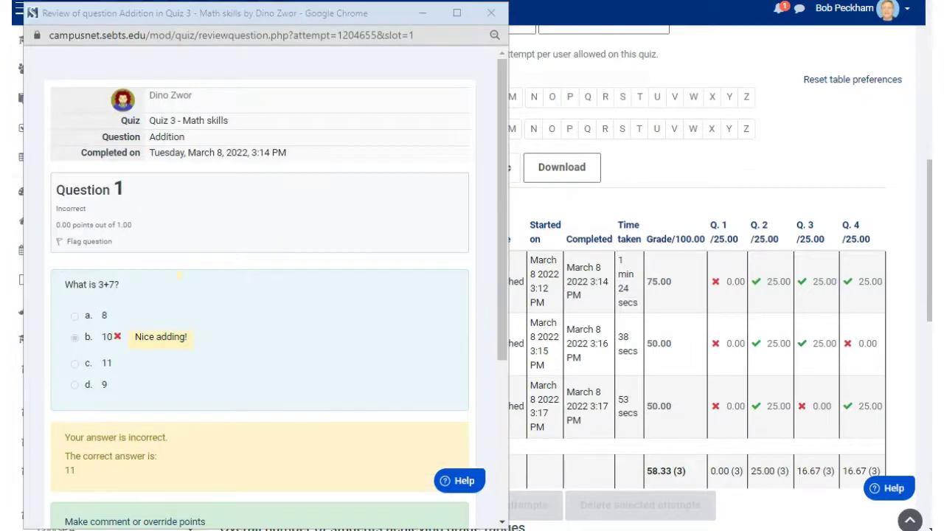
pyautogui.click(490, 18)
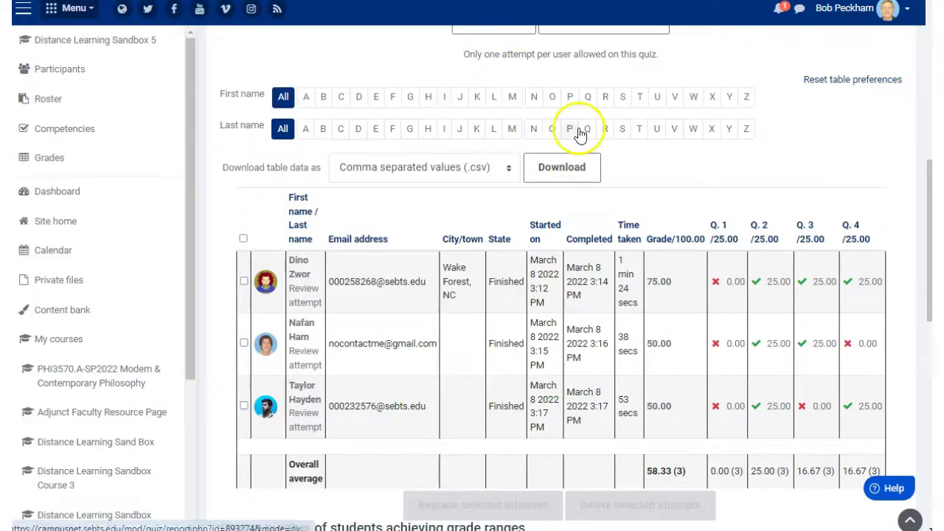
# - Go back to the course's quizzes and open the Addition question of Quiz 3 - Math skills for editing
pyautogui.scroll(3, 397, 203)
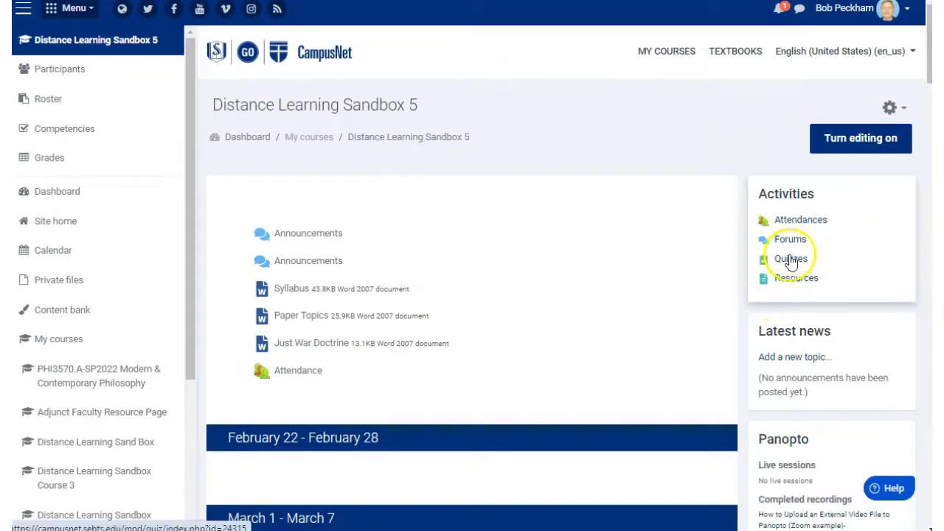
pyautogui.click(790, 261)
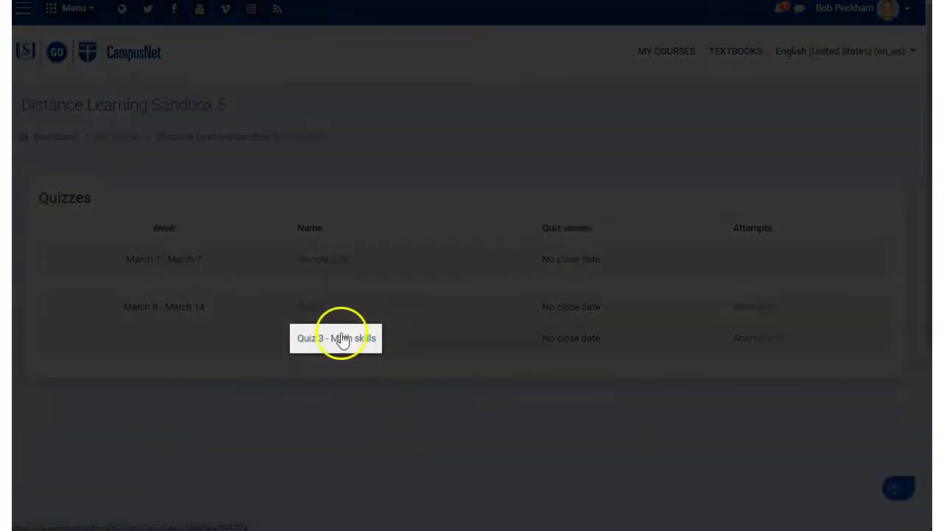
pyautogui.click(342, 338)
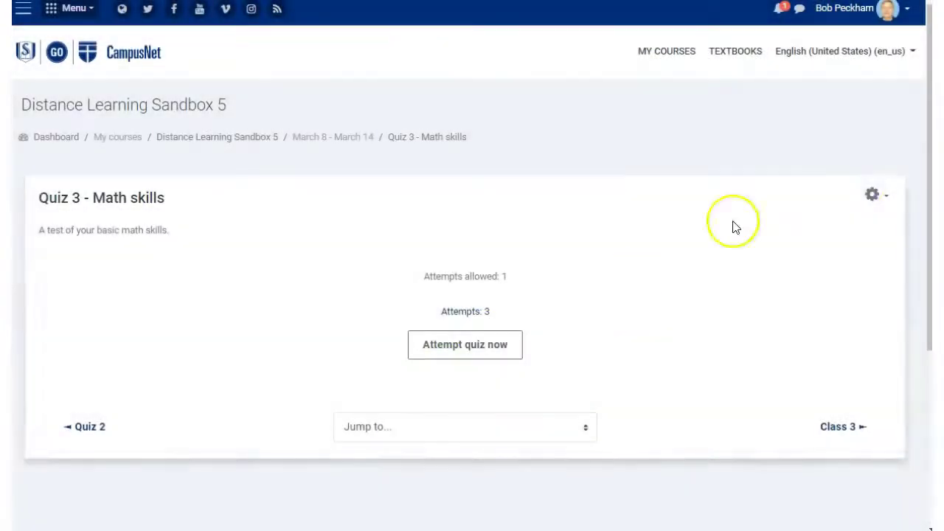
pyautogui.click(874, 196)
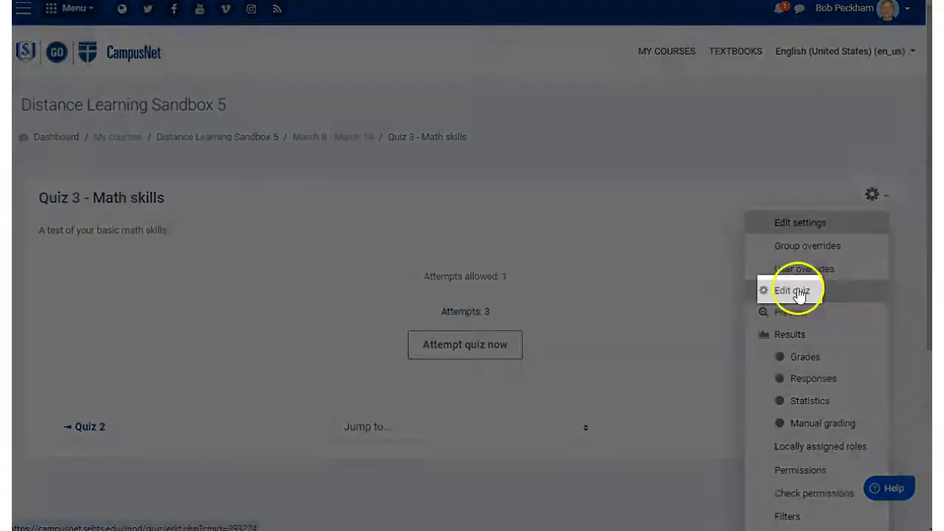
pyautogui.click(797, 290)
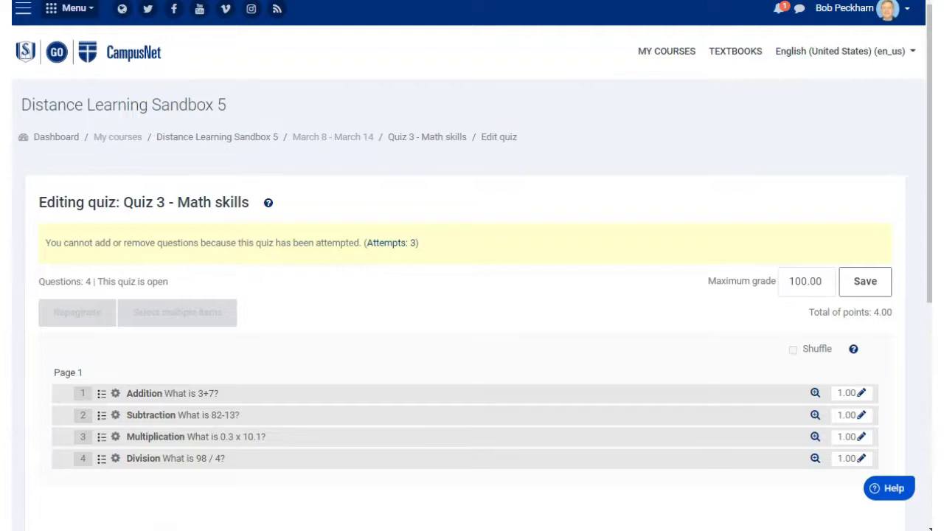
pyautogui.click(141, 391)
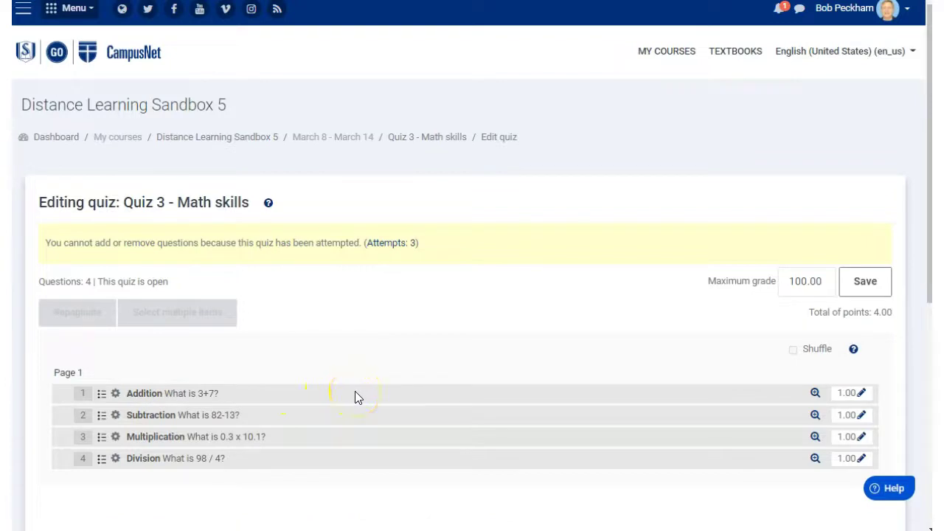
# - Set the grade of Choice 2 (11) to None in the Addition question's answers
pyautogui.scroll(-6, 355, 398)
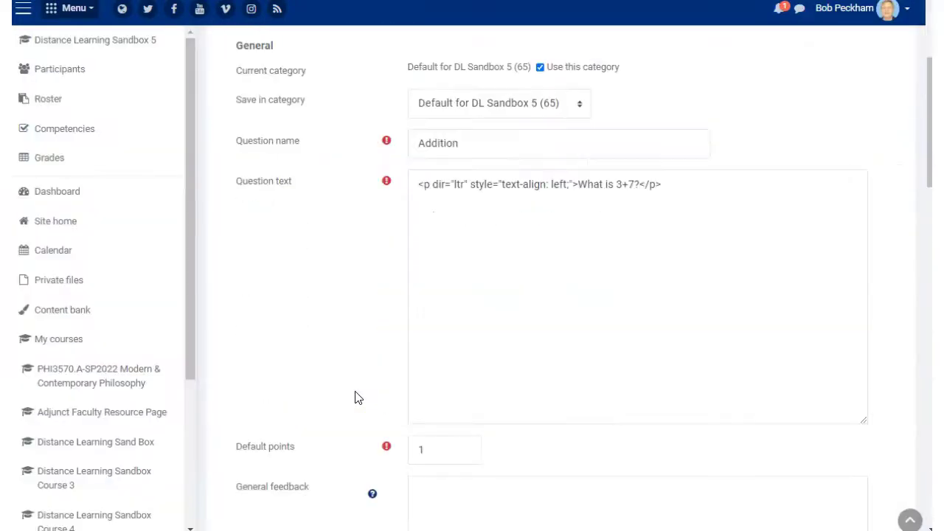
pyautogui.scroll(-10, 355, 398)
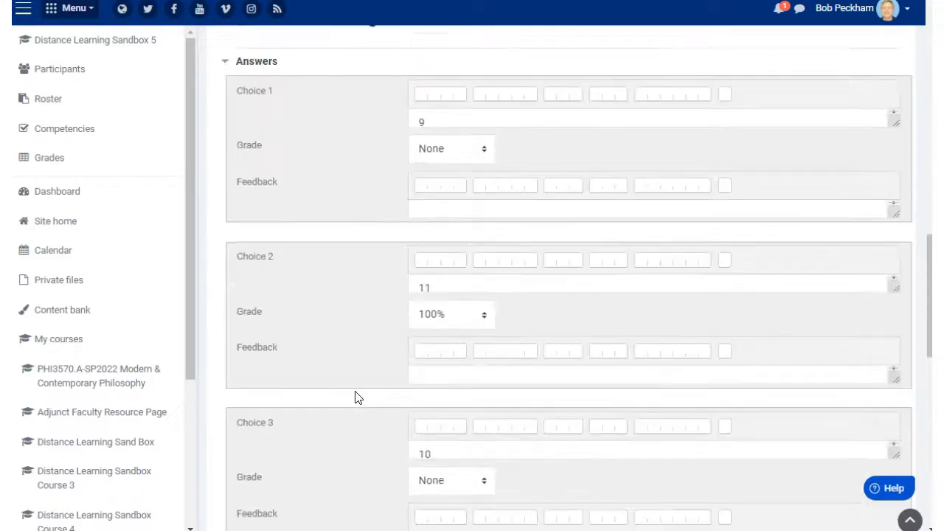
pyautogui.scroll(-1, 355, 399)
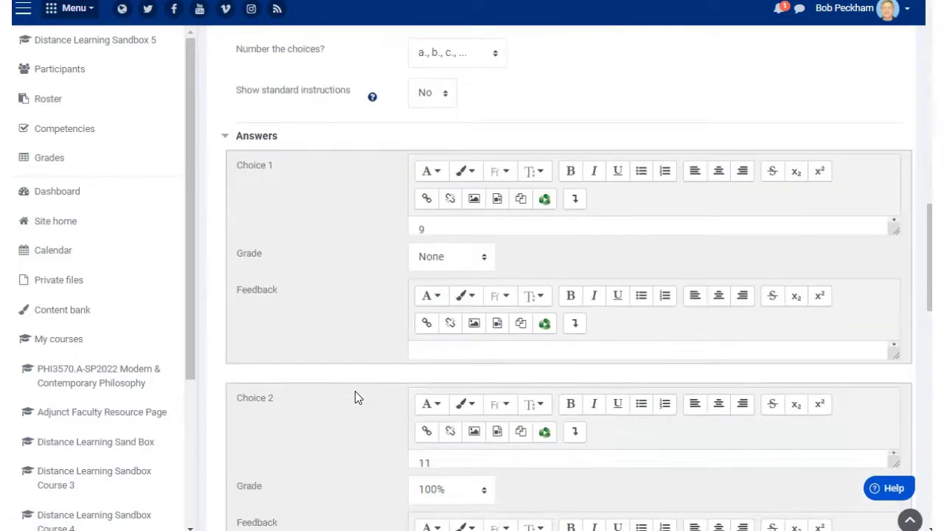
pyautogui.scroll(-1, 355, 398)
pyautogui.click(469, 407)
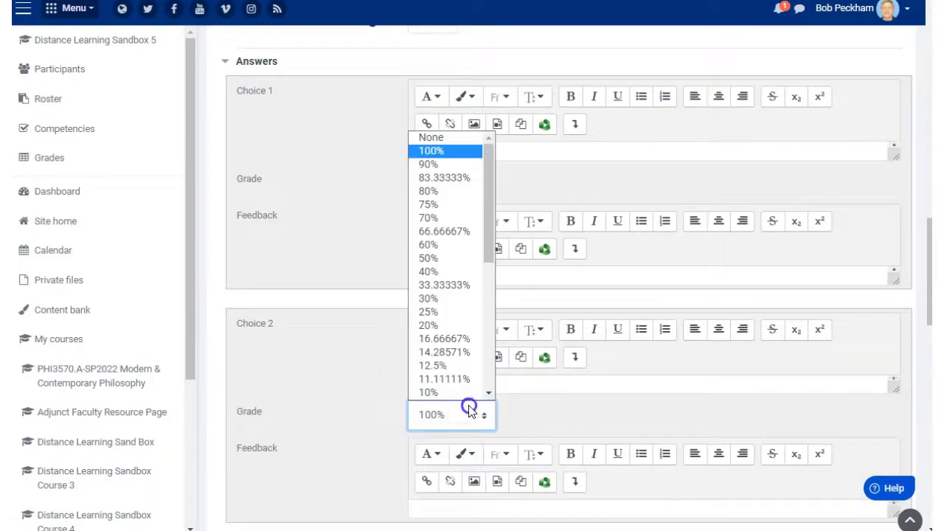
pyautogui.click(431, 138)
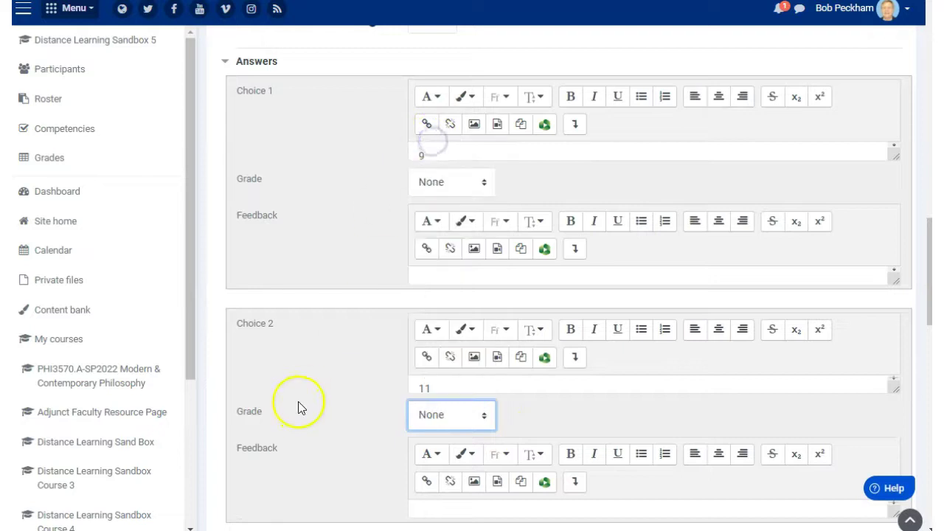
# - Set the grade of Choice 3 (10) to 100% and save the changes to the Addition question
pyautogui.scroll(-2, 298, 401)
pyautogui.scroll(-2, 298, 407)
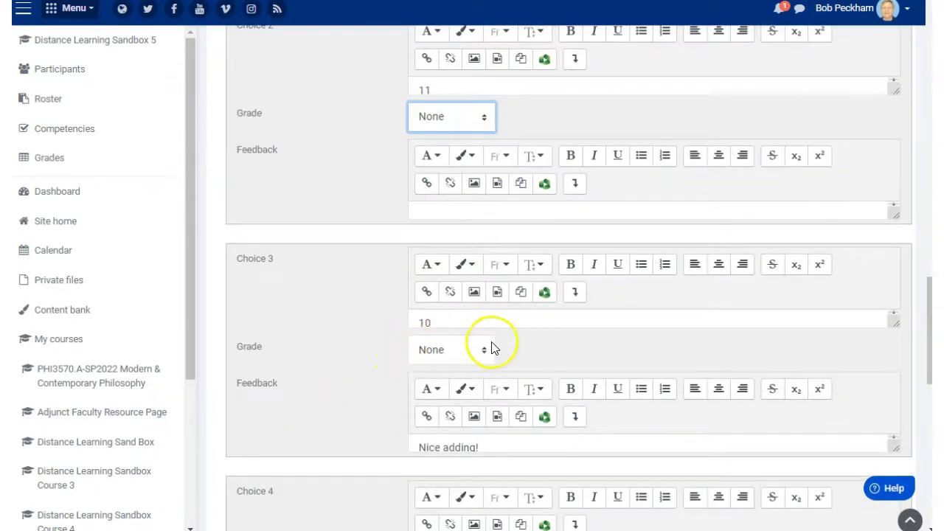
pyautogui.click(474, 352)
pyautogui.click(432, 85)
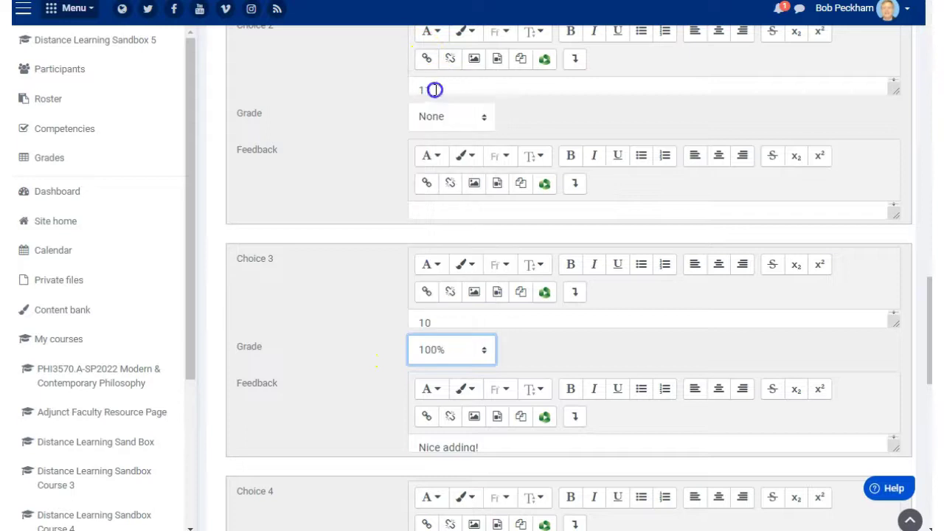
pyautogui.scroll(-6, 363, 380)
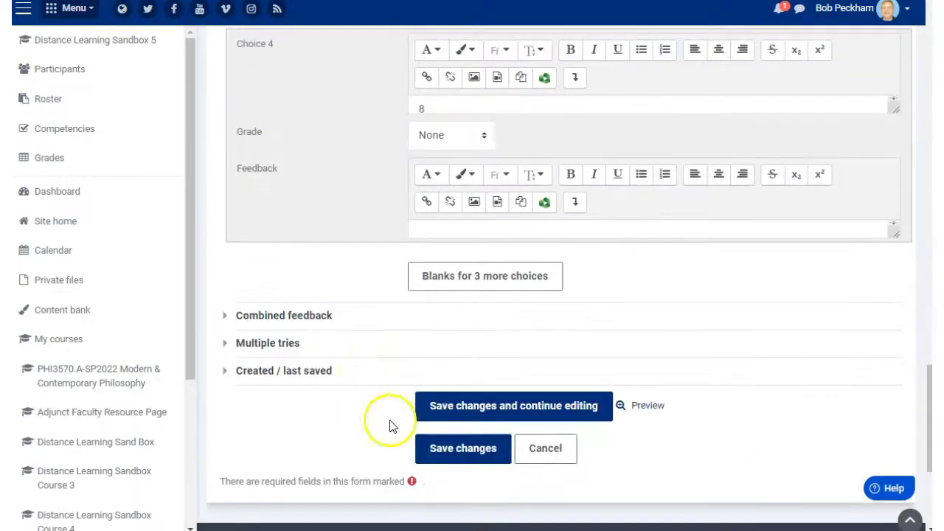
pyautogui.click(448, 447)
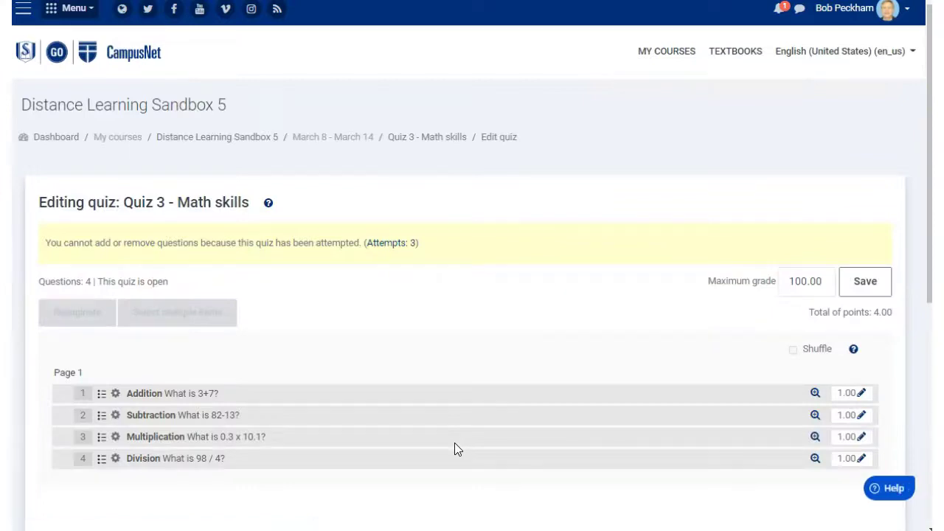
# - Return to the Quiz 3 - Math skills attempts report and check the students' grades against the regrading options
pyautogui.click(428, 139)
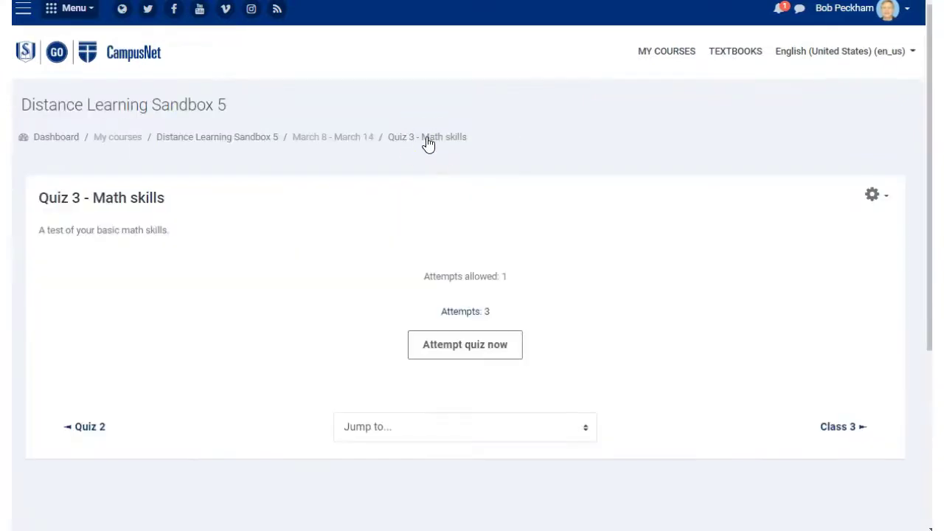
pyautogui.click(461, 311)
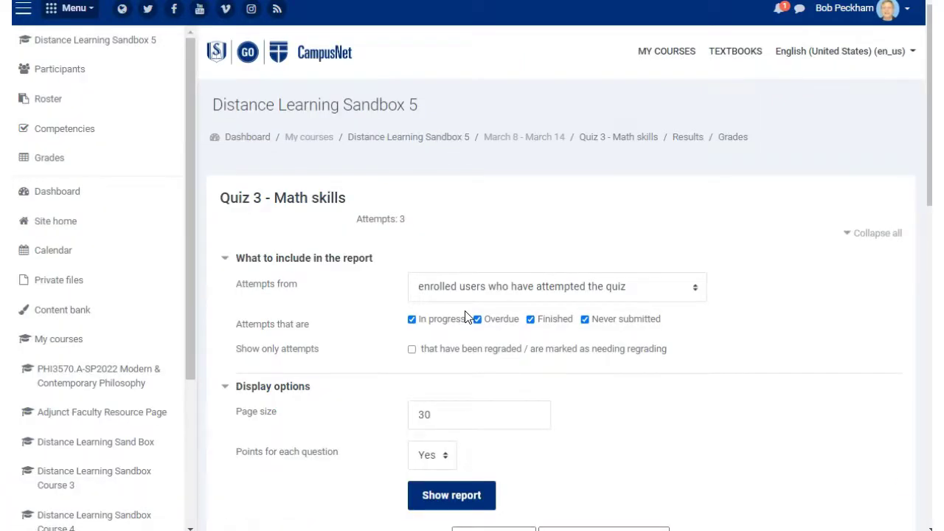
pyautogui.scroll(-9, 630, 361)
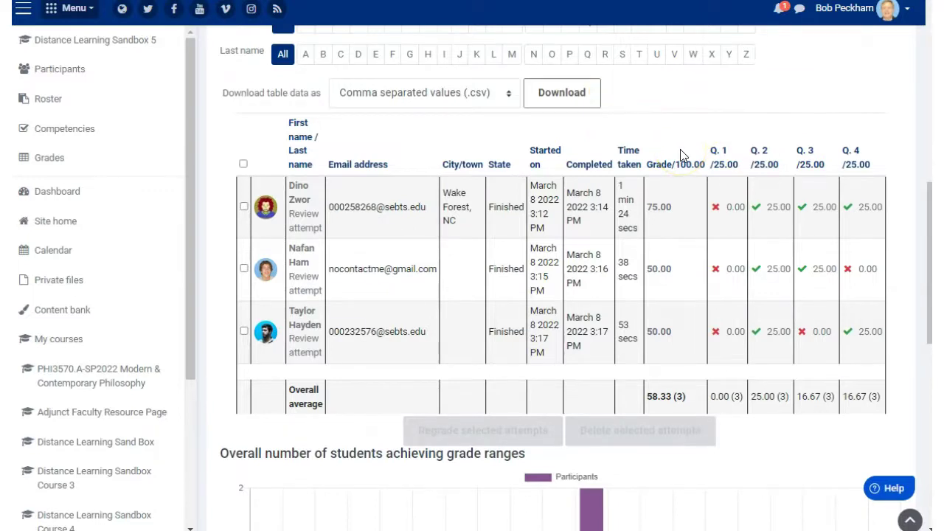
pyautogui.scroll(3, 681, 155)
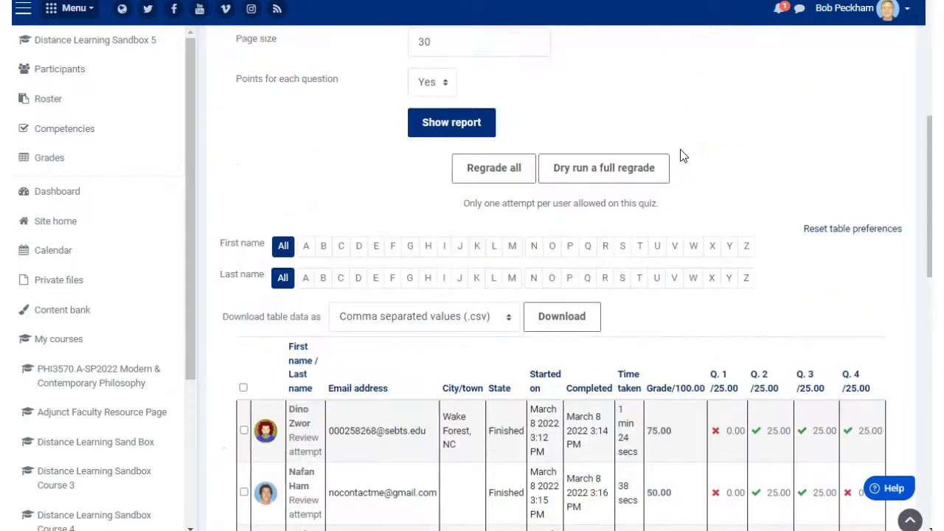
# - Perform a dry run of a full regrade for the quiz and continue to the updated attempts report
pyautogui.click(602, 171)
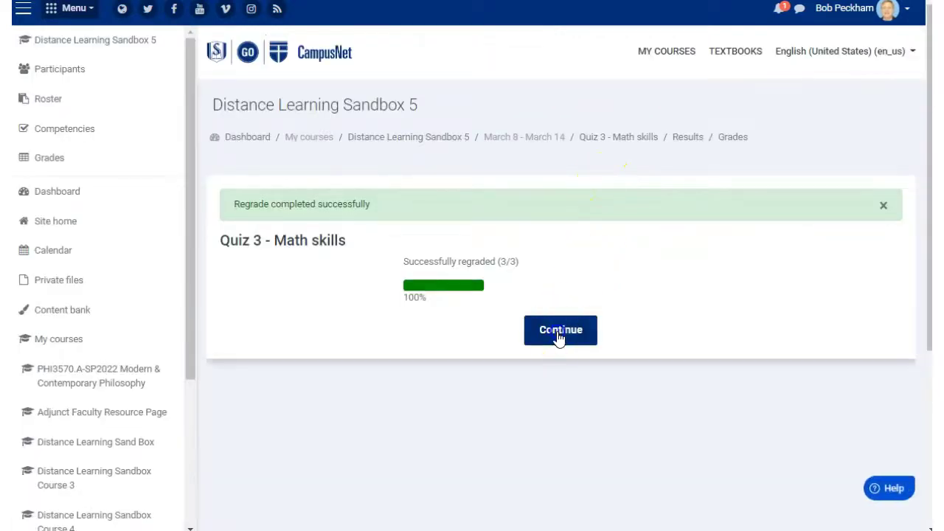
pyautogui.click(559, 336)
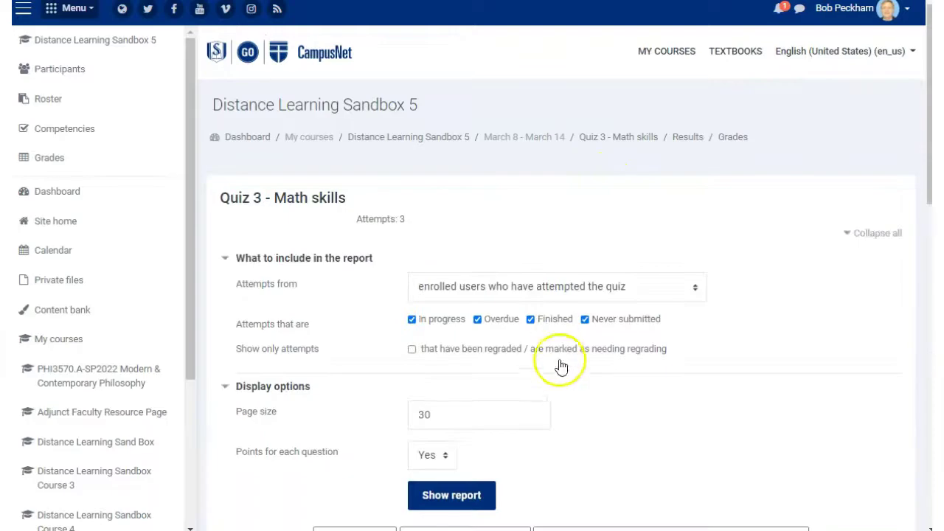
pyautogui.scroll(-1, 579, 377)
pyautogui.scroll(-6, 738, 298)
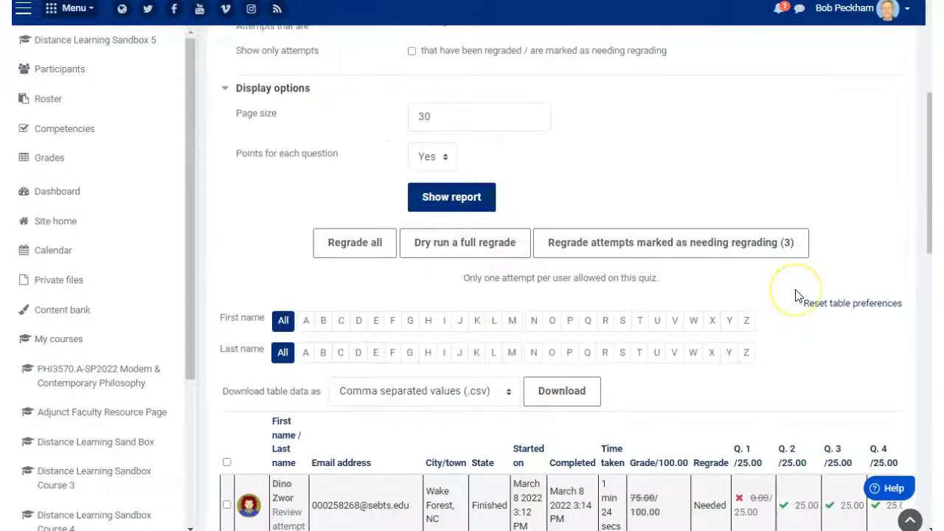
# - Review the dry run's proposed grade changes for each student's attempt alongside the available regrading options
pyautogui.scroll(-1, 796, 295)
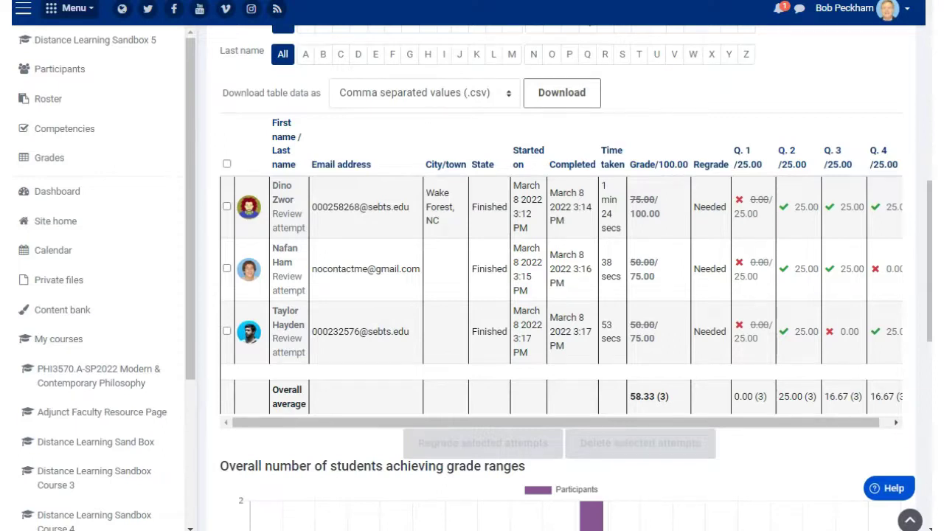
pyautogui.scroll(3, 626, 380)
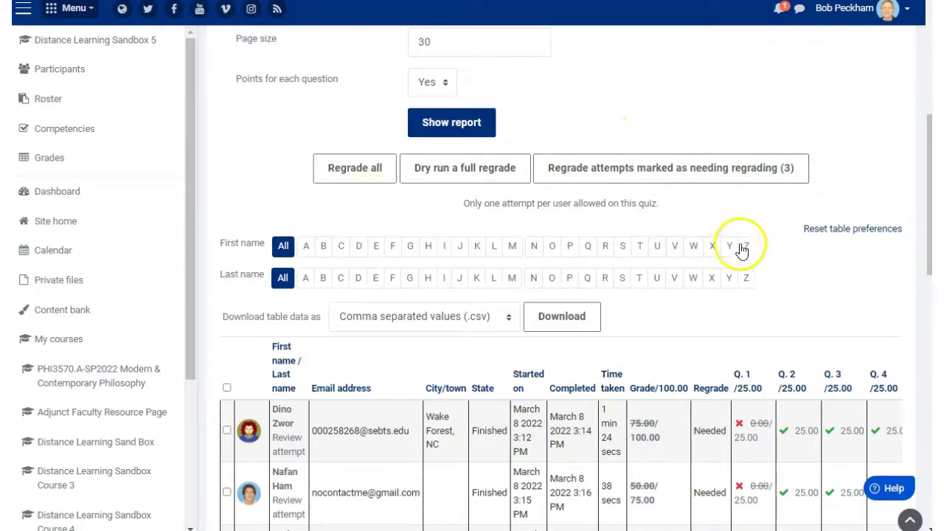
pyautogui.scroll(-2, 731, 229)
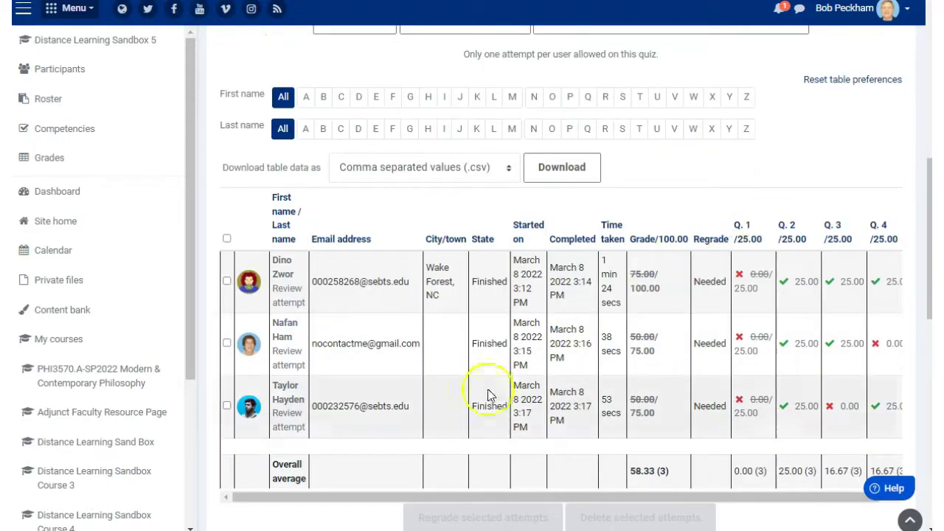
pyautogui.click(226, 281)
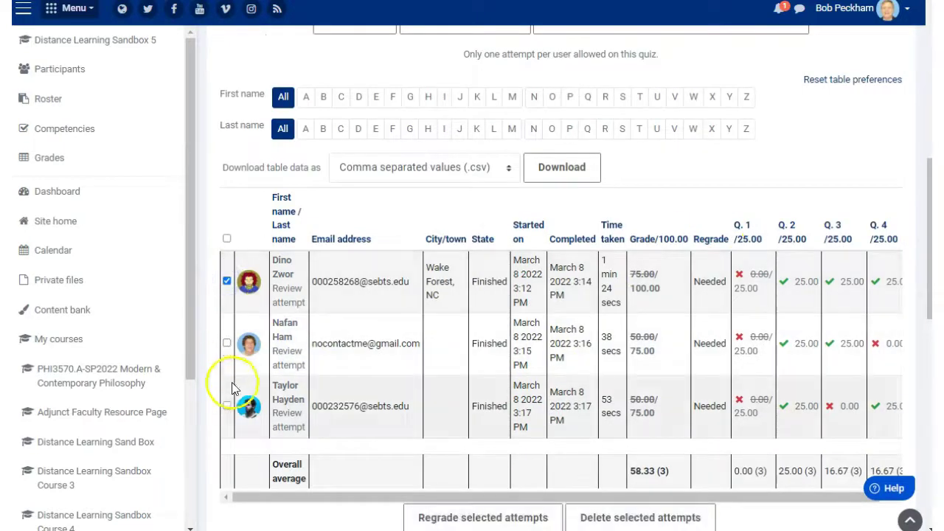
pyautogui.click(226, 405)
pyautogui.scroll(-3, 395, 341)
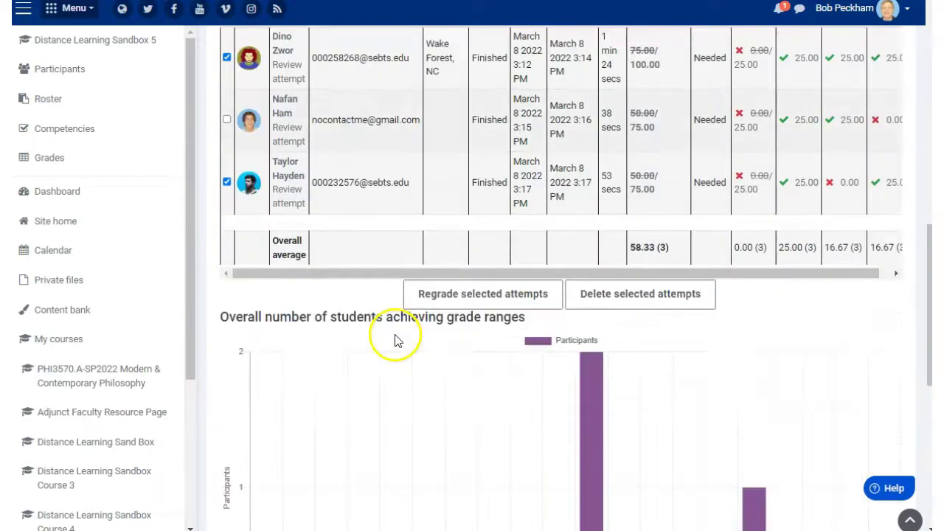
pyautogui.click(227, 183)
pyautogui.click(226, 57)
# - Regrade the attempts marked as needing regrading and continue back to the attempts report
pyautogui.scroll(3, 599, 333)
pyautogui.scroll(2, 600, 334)
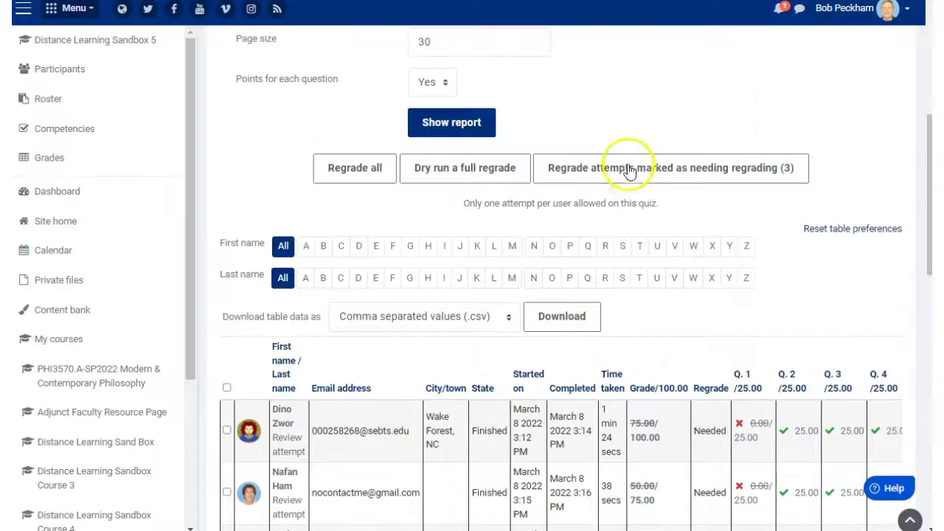
pyautogui.click(681, 174)
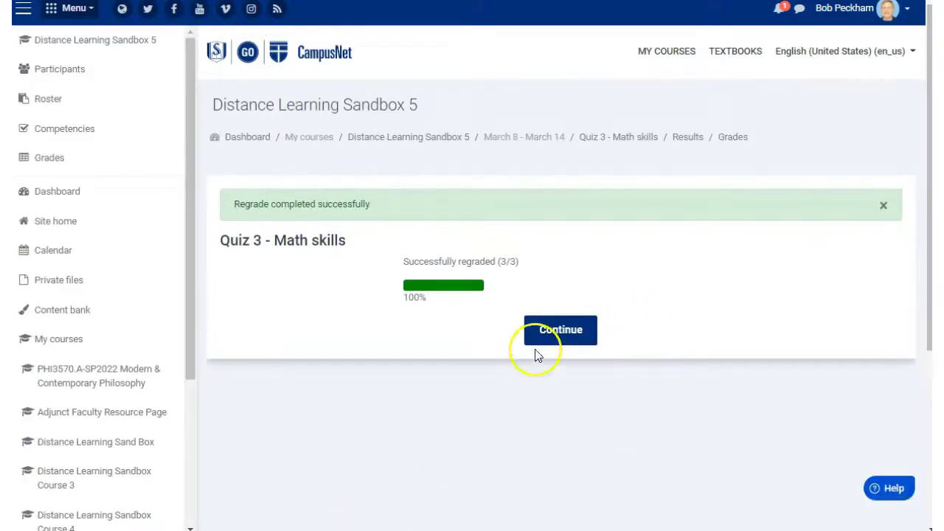
pyautogui.click(558, 344)
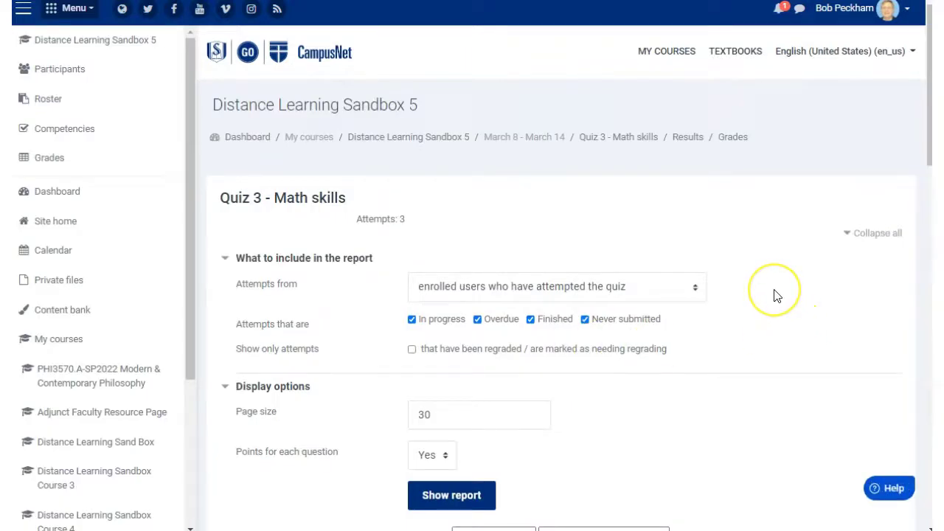
# - Check the regraded attempts, perform another dry run of a full regrade, and continue to the report
pyautogui.scroll(-7, 776, 295)
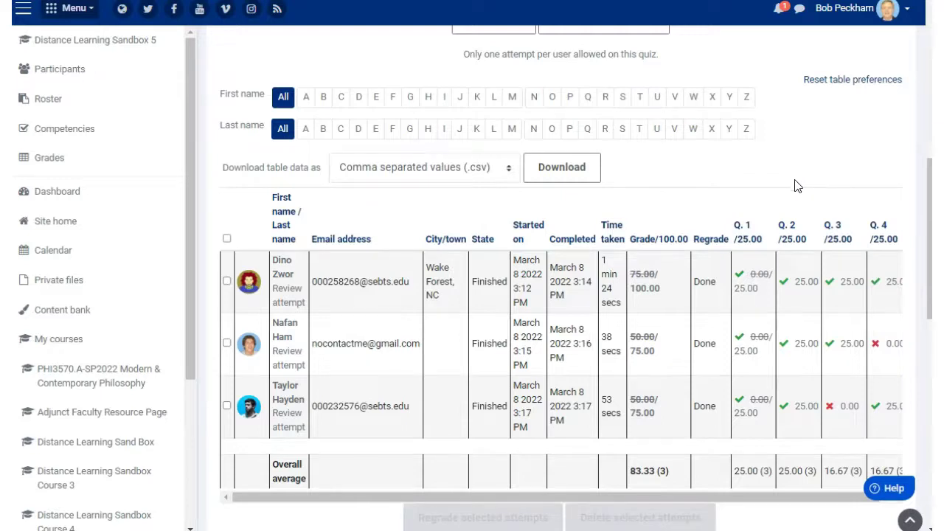
pyautogui.scroll(4, 796, 186)
pyautogui.click(617, 325)
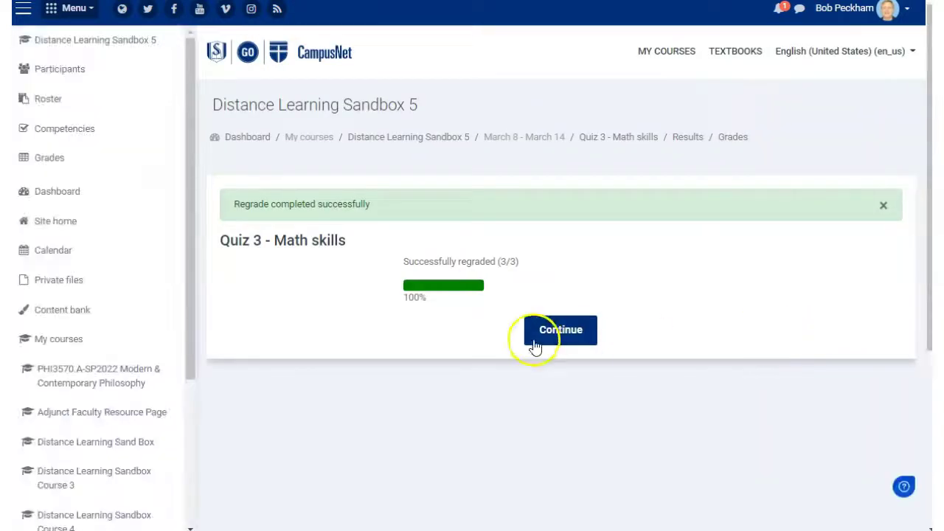
pyautogui.click(542, 336)
# - Check the grades in the refreshed attempts report and in the Quiz 3 - Math skills column of the course's Grader report
pyautogui.scroll(-8, 660, 342)
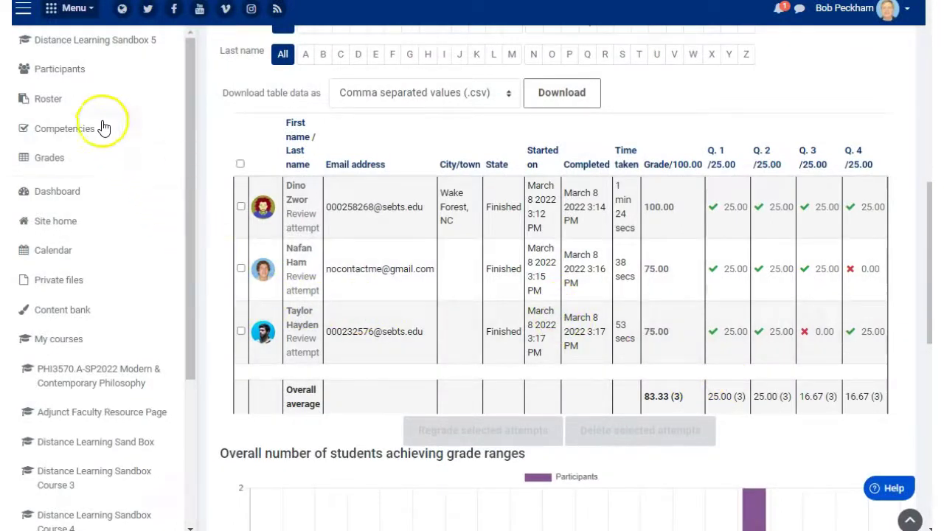
pyautogui.click(31, 161)
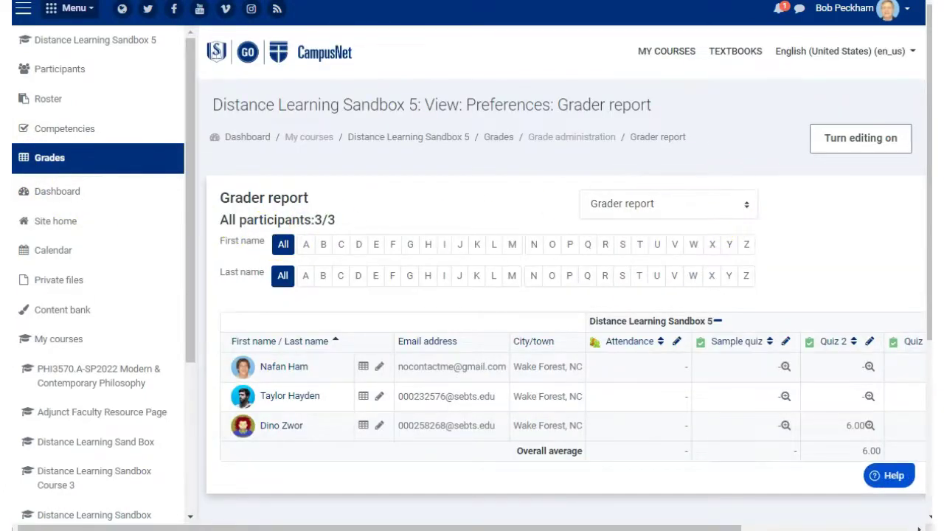
pyautogui.hscroll(5, 534, 332)
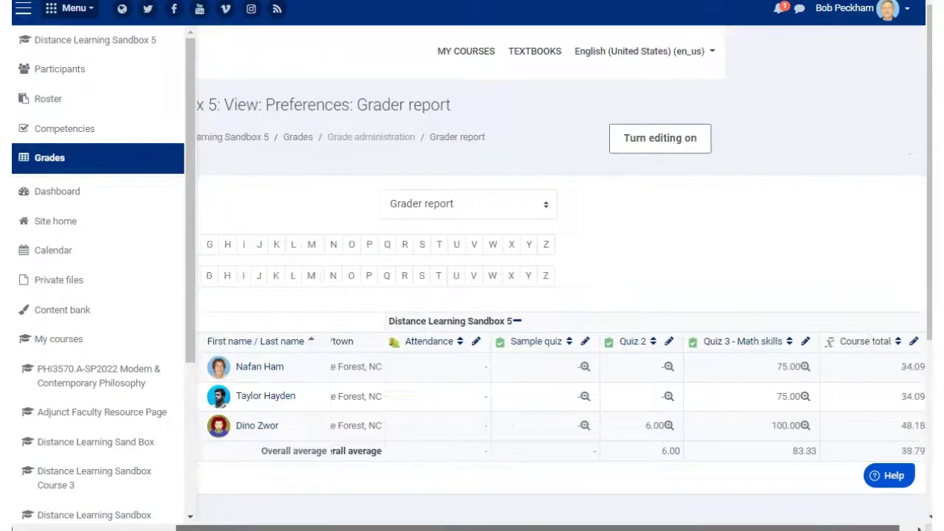